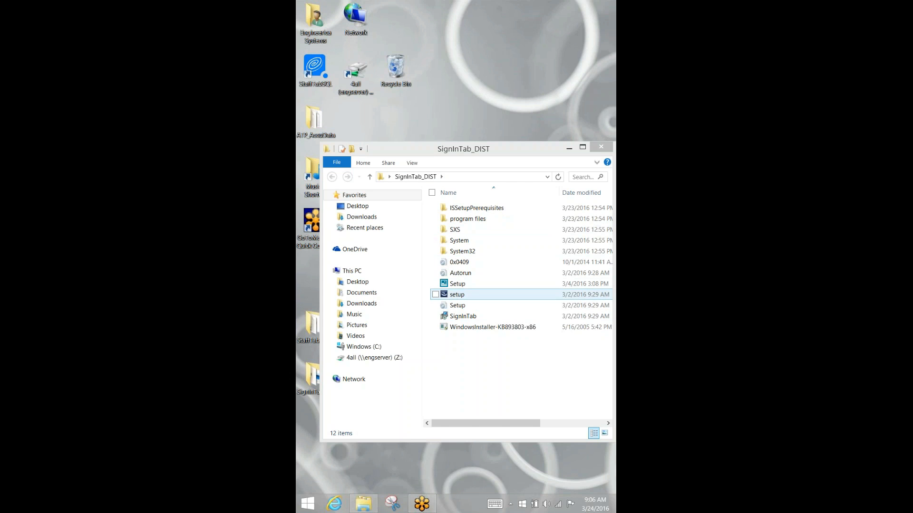
- Run the SignInTab setup, install it, and finish the wizard with the program launching
double_click(457, 295)
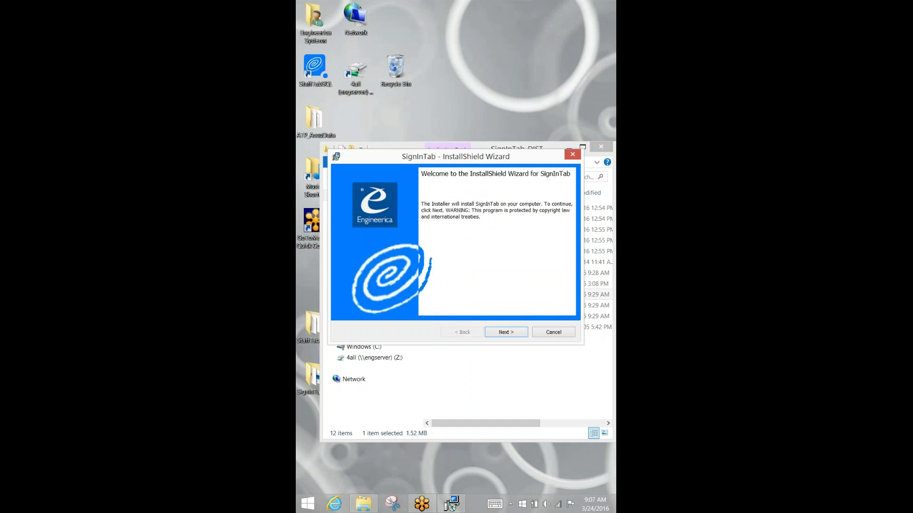
key(Return)
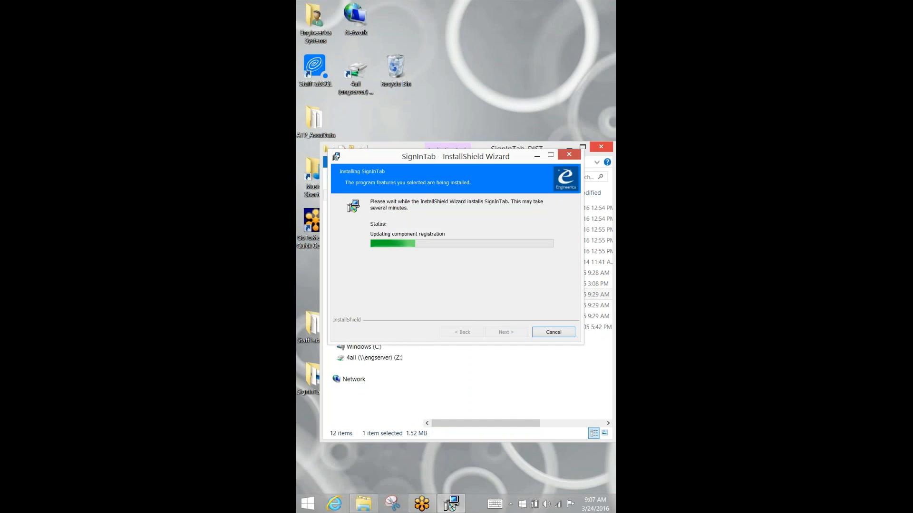
click(601, 147)
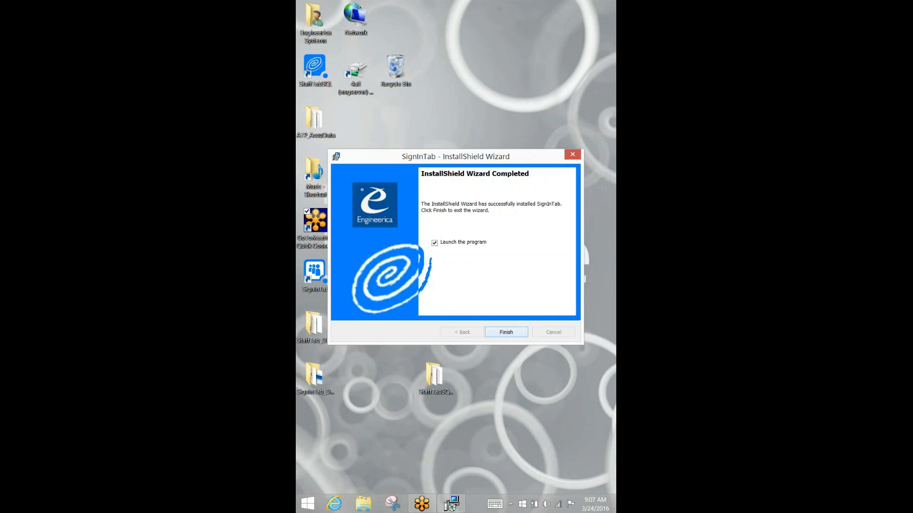
click(507, 332)
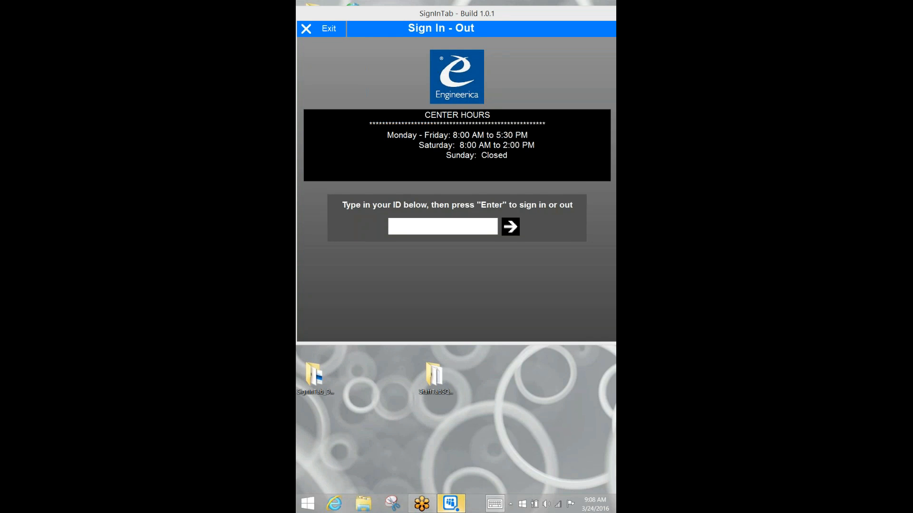
- Enter the student ID on the on-screen numeric keyboard and submit it
click(495, 504)
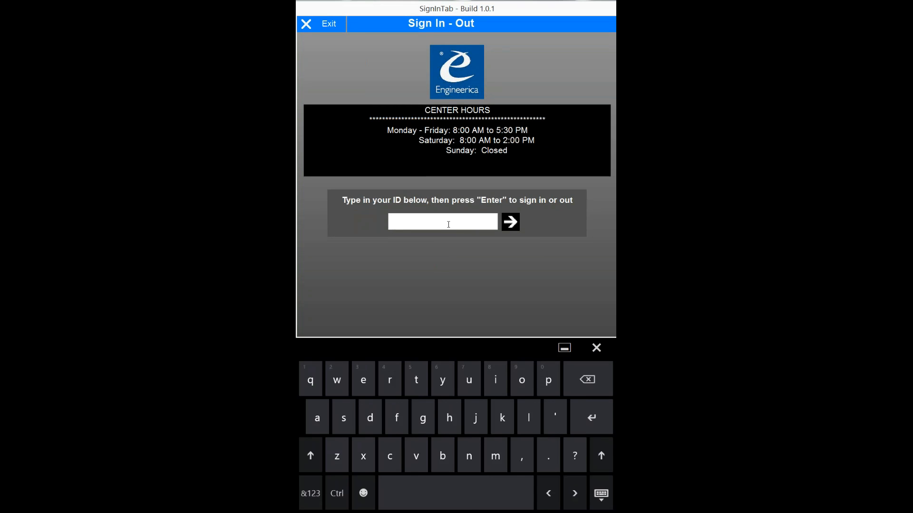
click(310, 493)
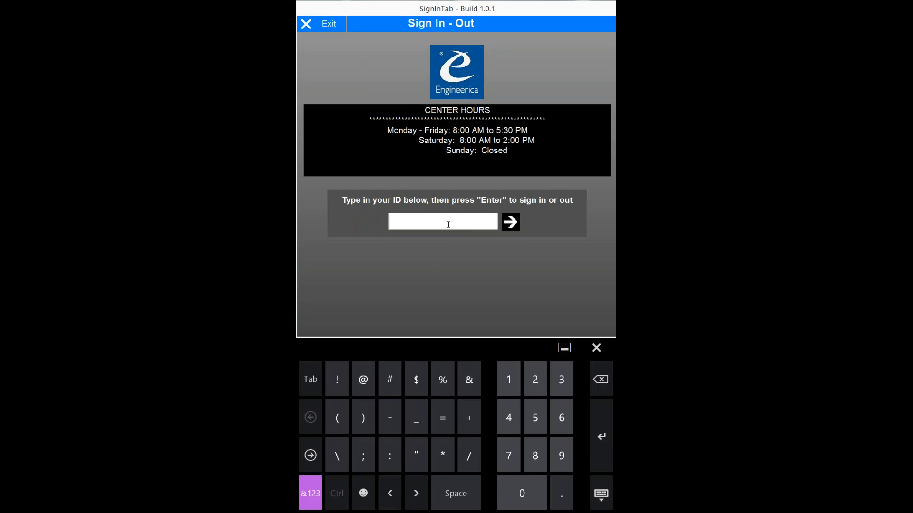
text(4444444444)
key(Return)
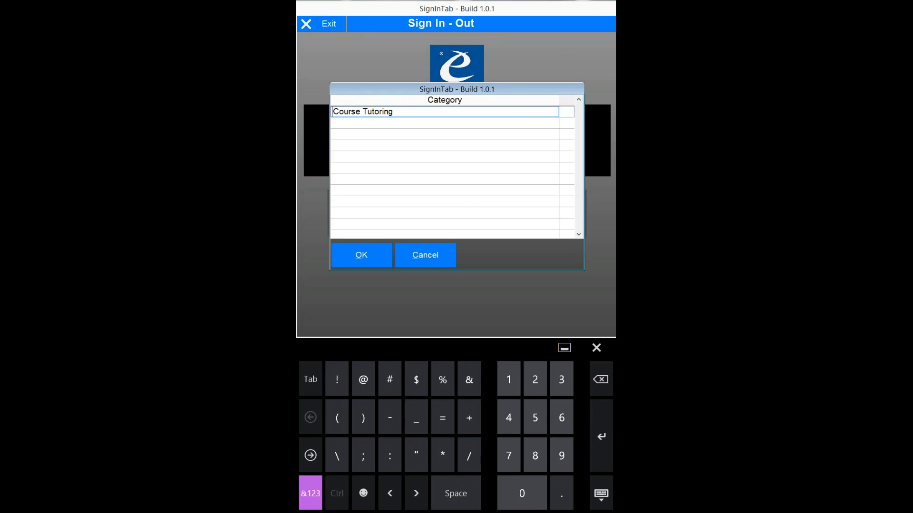
- Sign the student in under Course Tutoring for Anatomy & Phys 1 with a selected tutor
click(394, 112)
click(361, 255)
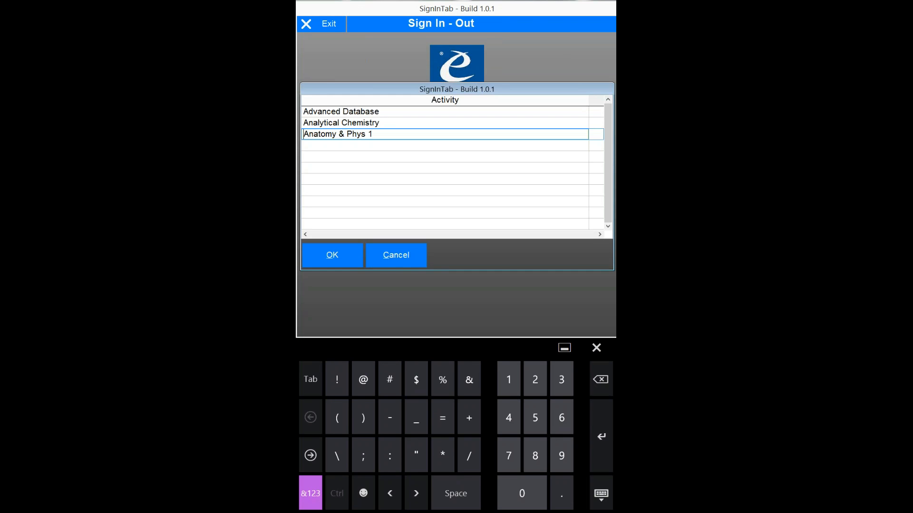
click(394, 134)
click(332, 255)
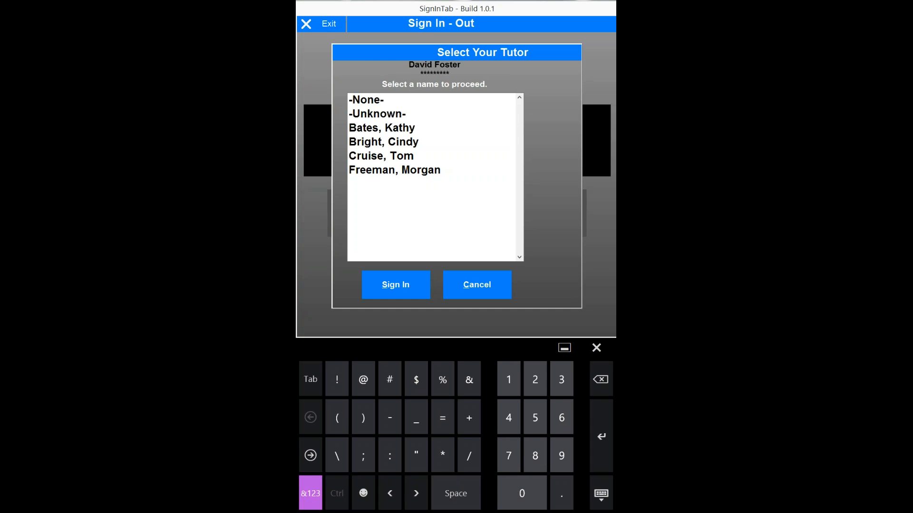
click(432, 170)
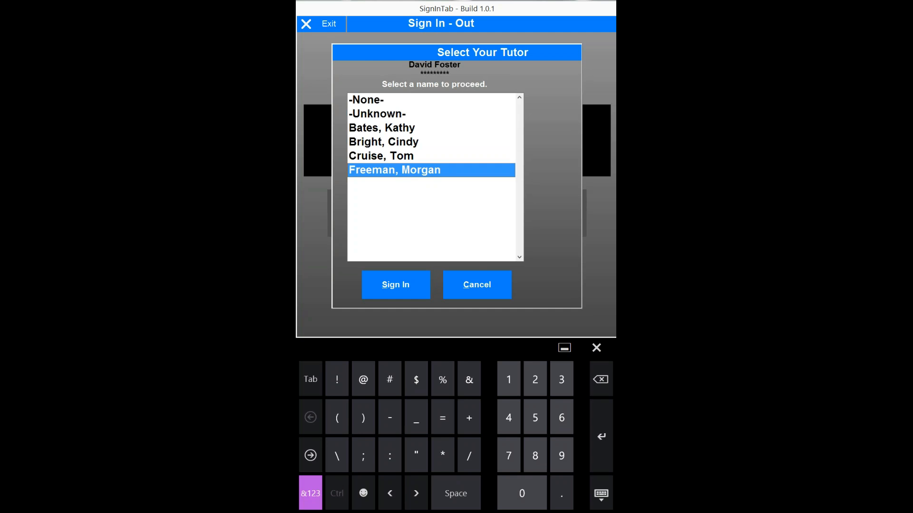
click(395, 284)
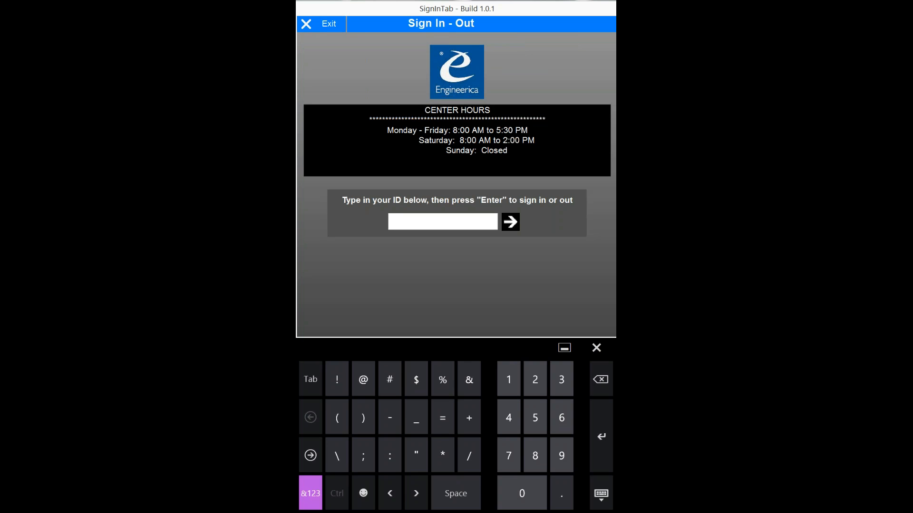
- Submit the student ID again, then choose Exit in SignInTab
text(444444444)
key(Return)
click(329, 25)
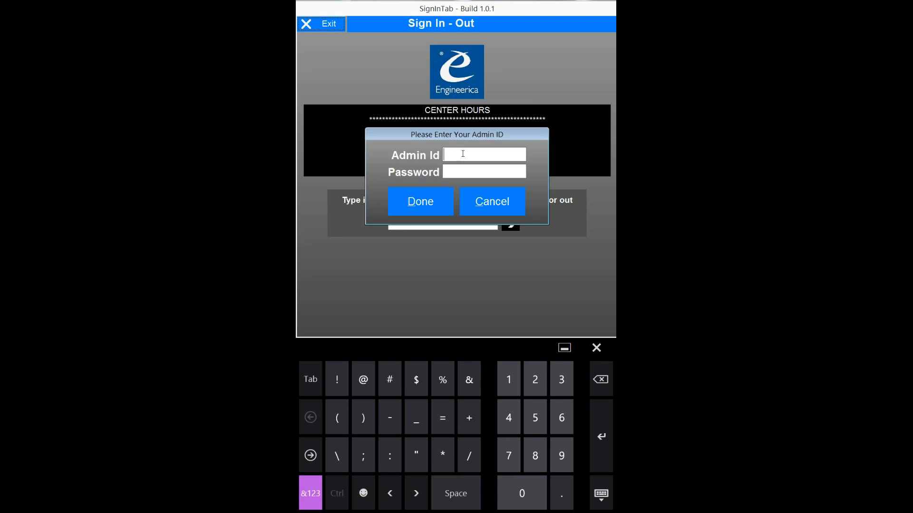
- Enter the administrator ID and password to authorize quitting SignInTab
text(*********)
key(Tab)
click(310, 494)
click(310, 456)
text(R)
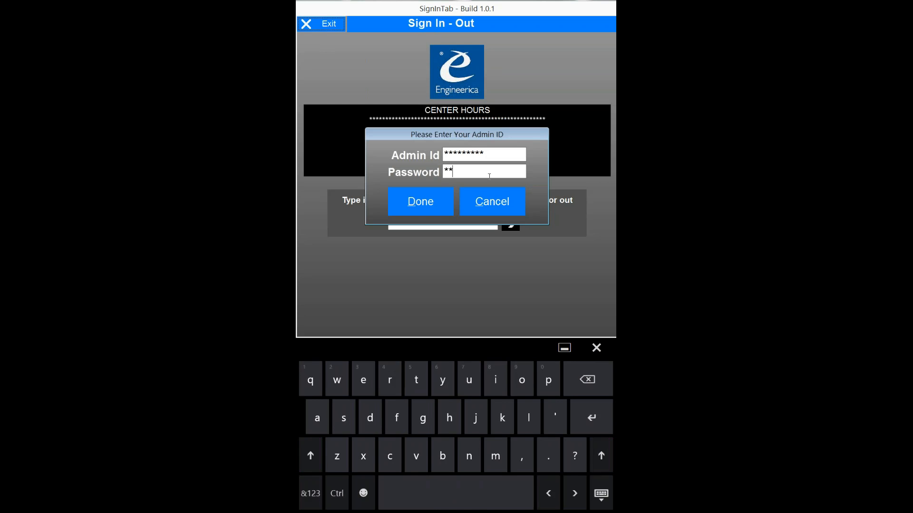
key(BackSpace)
click(310, 455)
text(E)
click(310, 456)
text(W)
click(421, 201)
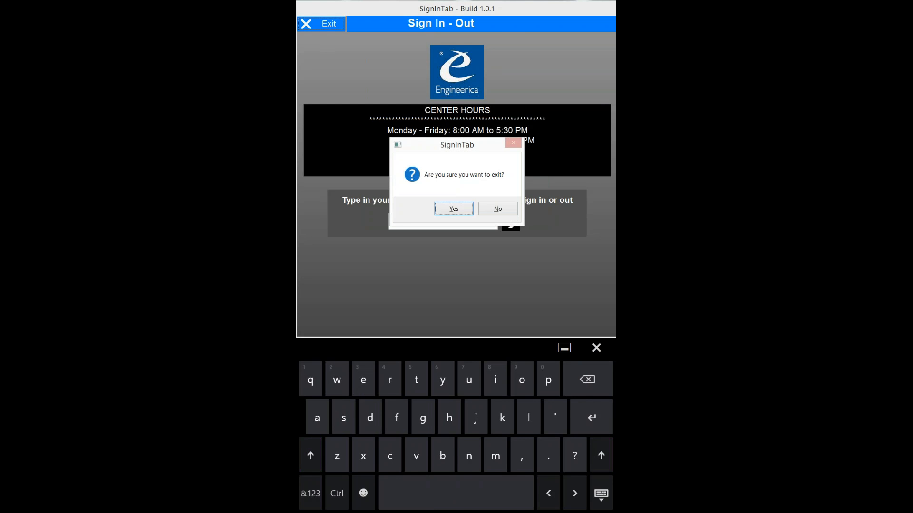
- Confirm the exit, open SignInTab's file location from its shortcut, and launch APSetDataPath
click(453, 209)
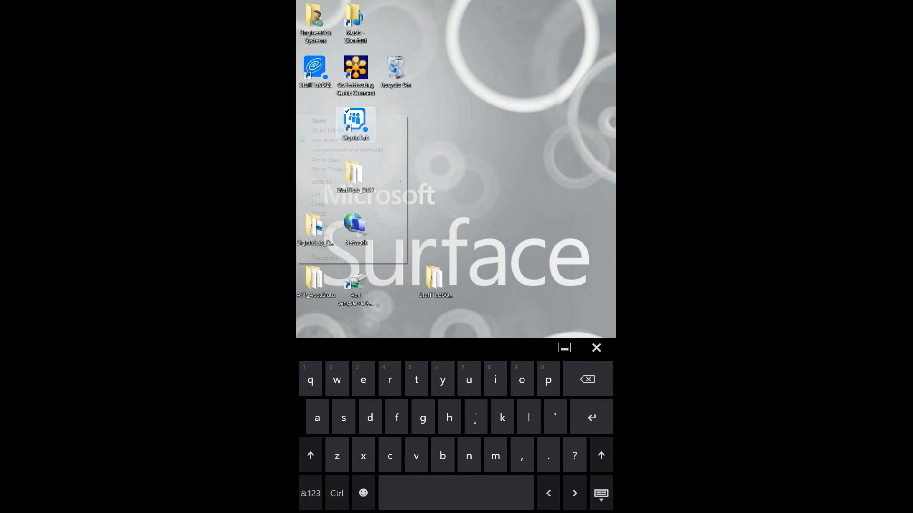
right_click(355, 122)
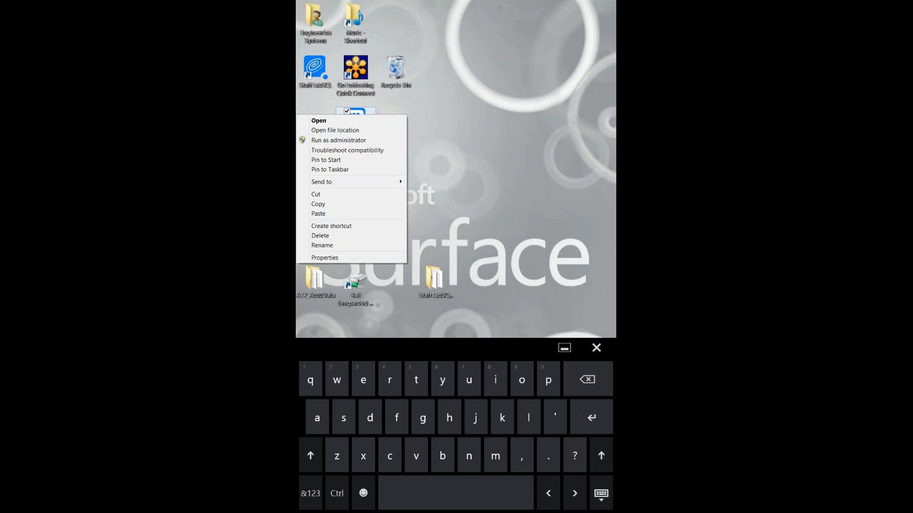
click(494, 161)
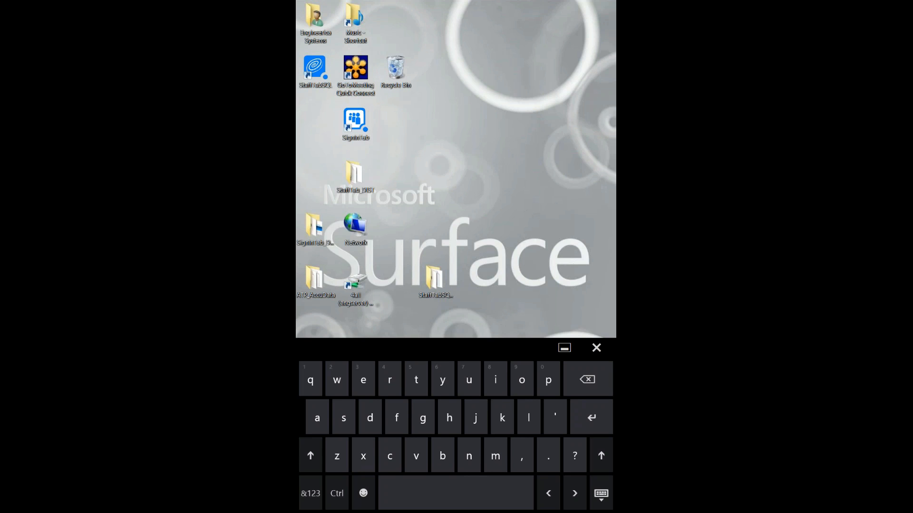
right_click(355, 120)
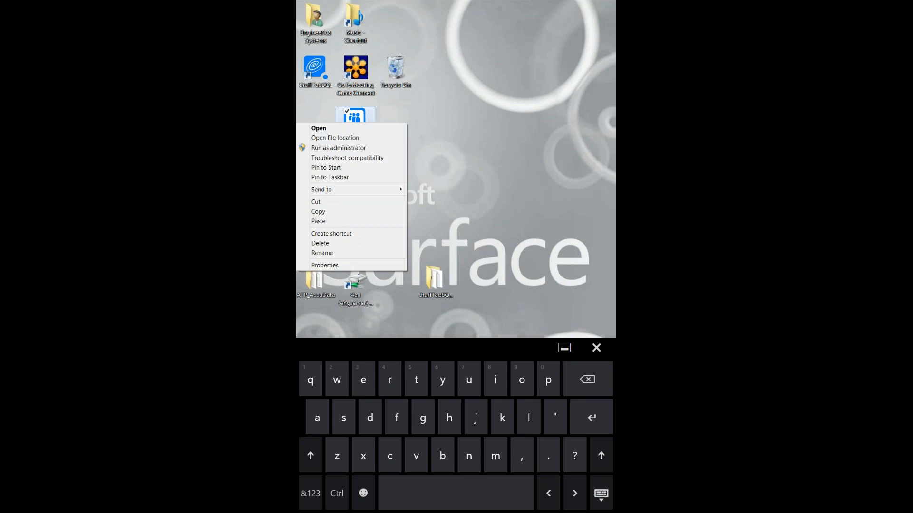
click(335, 138)
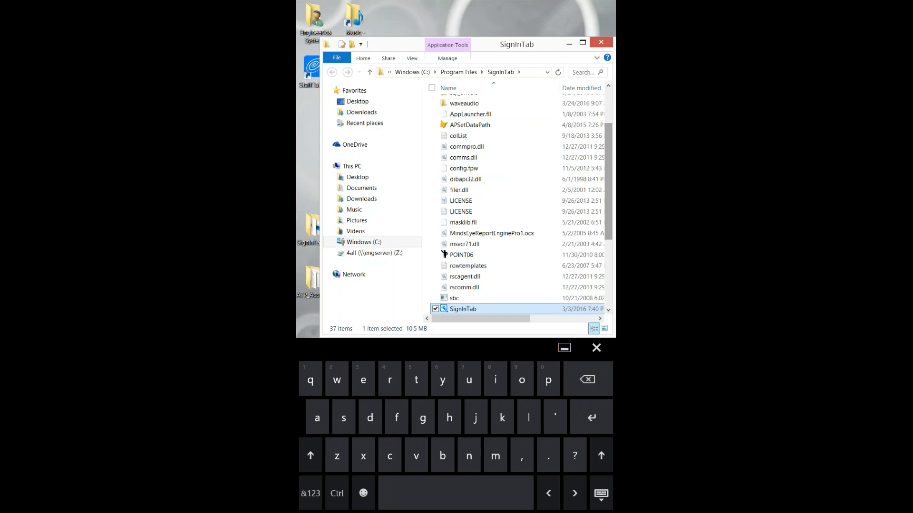
scroll(521, 204, up, 1)
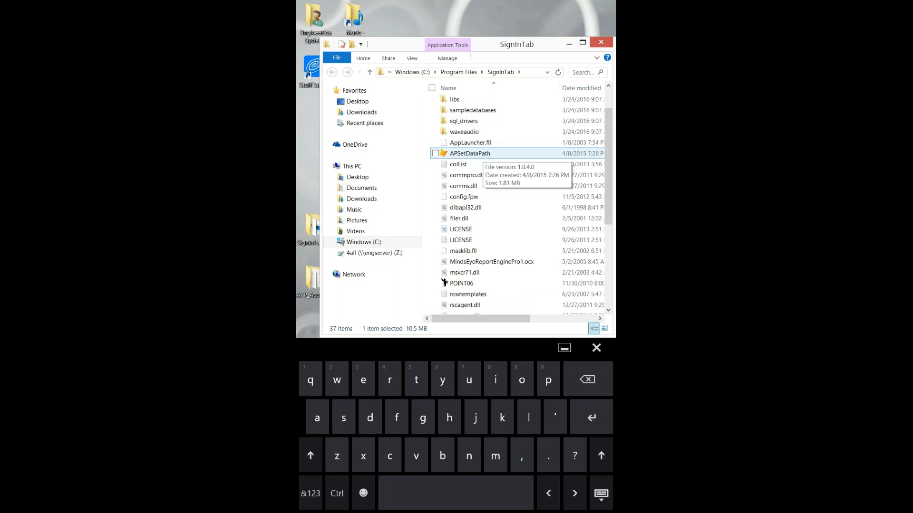
click(482, 154)
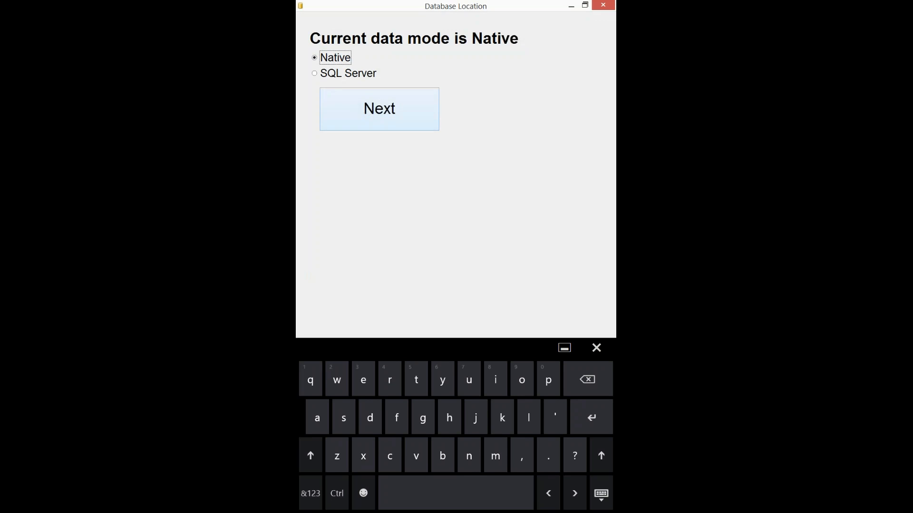
- Switch to SQL Server data mode with server engserver,60558\sqlexpress
click(347, 73)
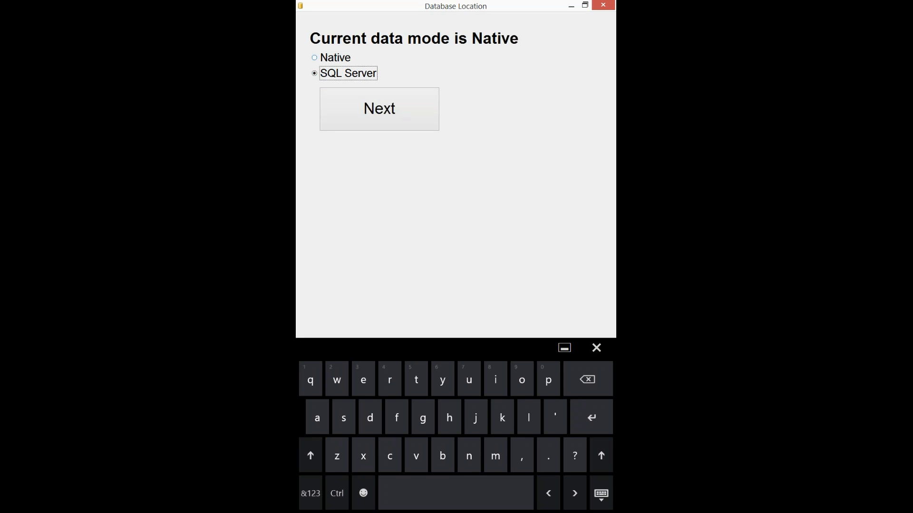
click(378, 109)
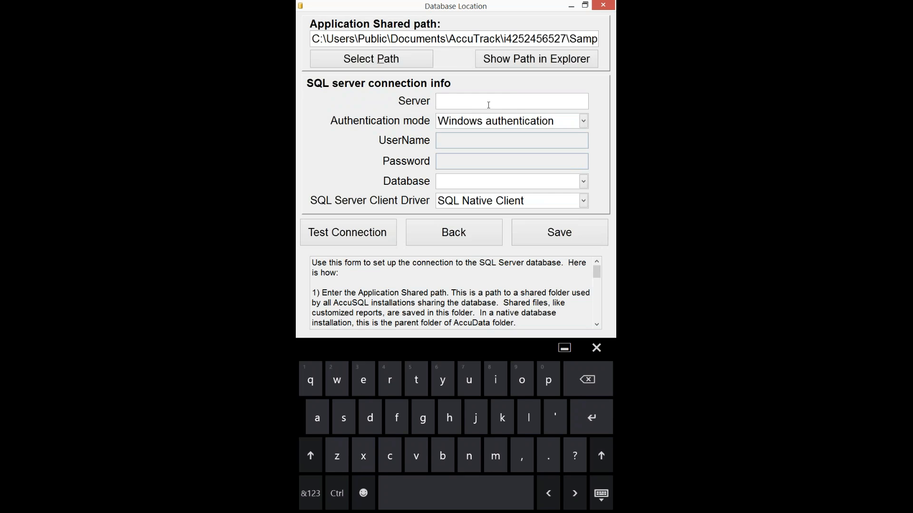
text(engserver,60558\sqlexpreds)
key(BackSpace)
key(BackSpace)
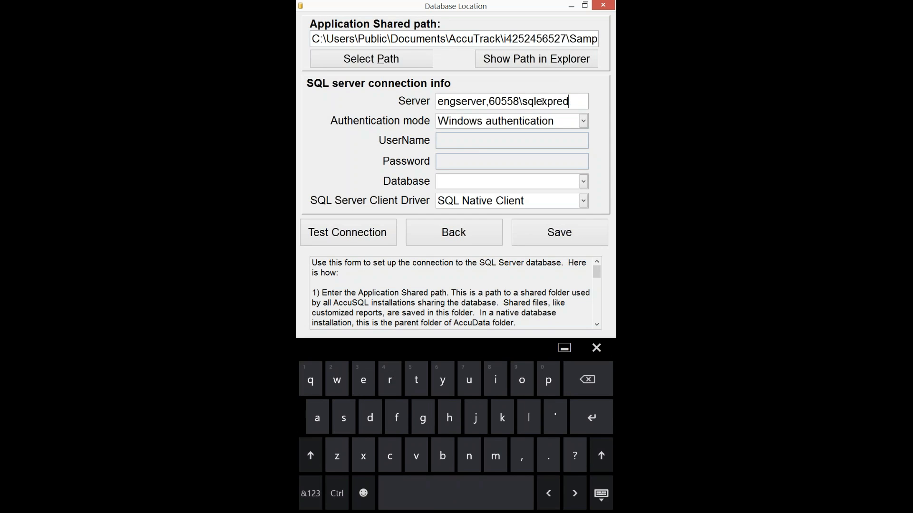
text(ss)
- Choose SQL server authentication and enter the login user name and password
click(583, 121)
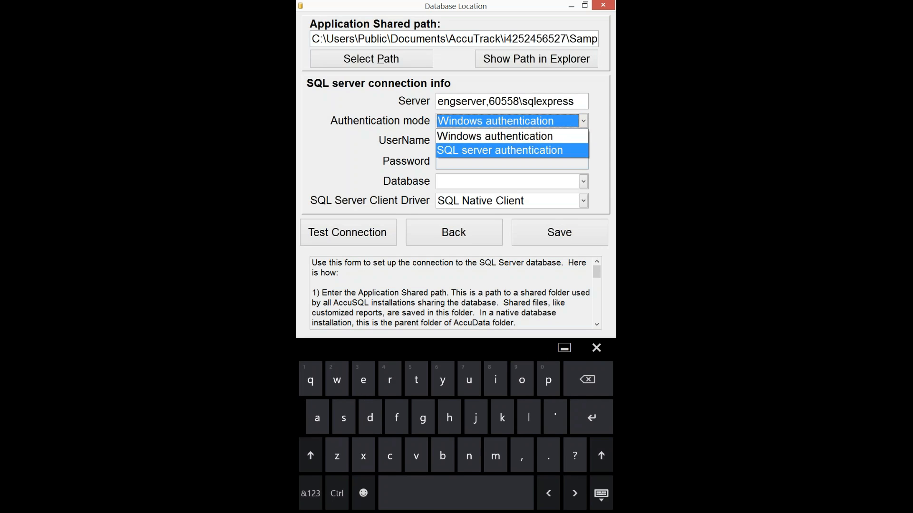
click(499, 151)
click(489, 140)
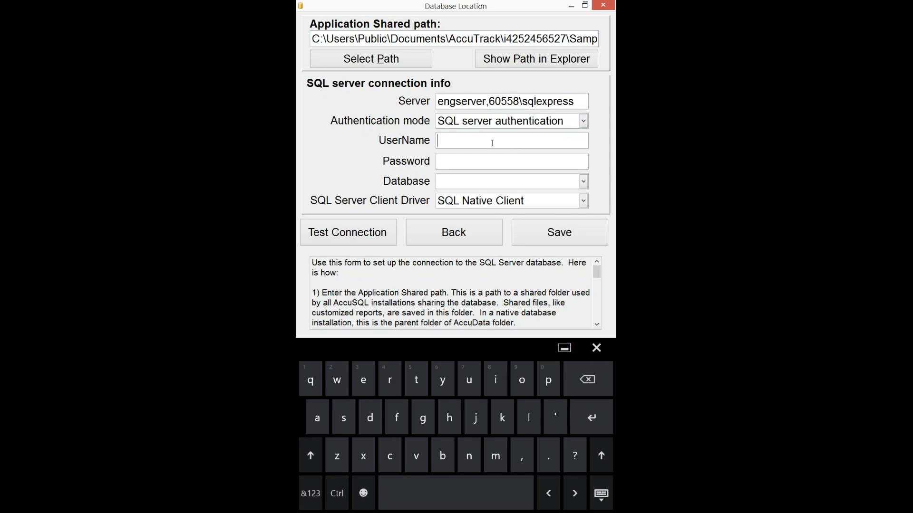
text(sa)
text(***)
text(***)
click(310, 493)
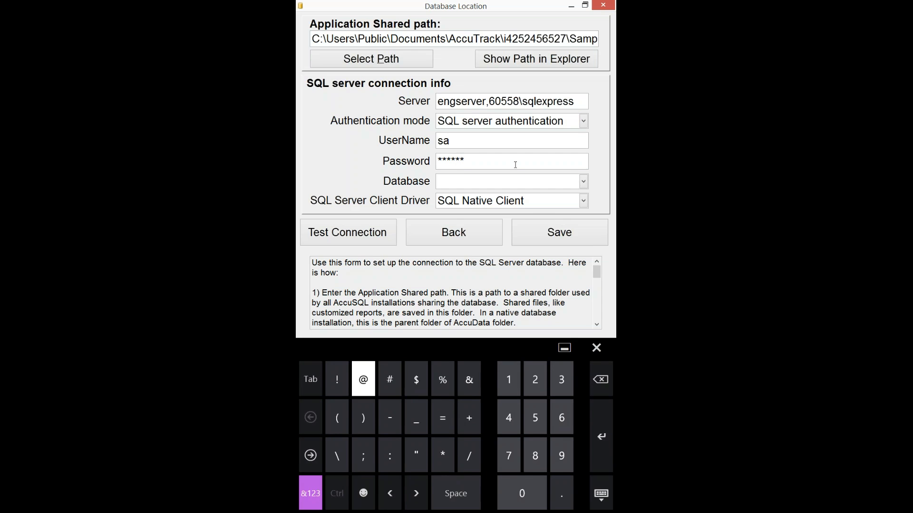
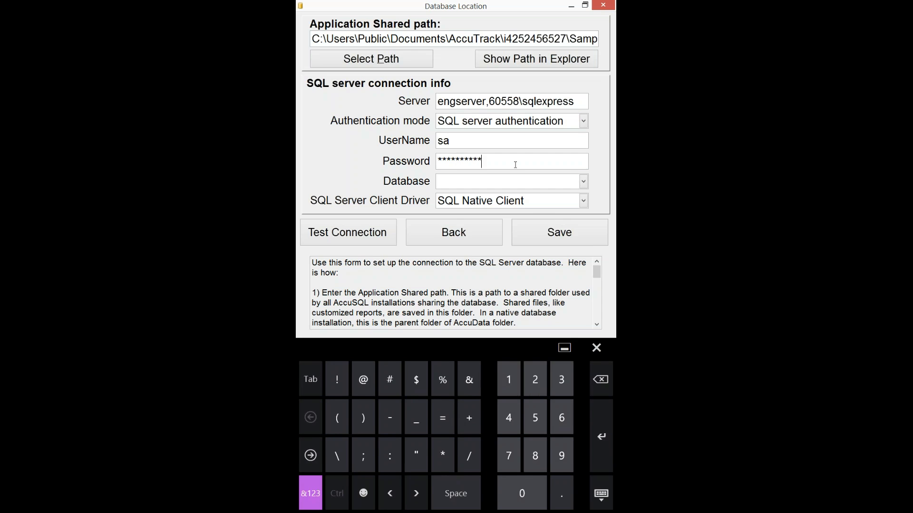
- Test the SQL server connection successfully; the first save attempt warns that no database is chosen
click(348, 232)
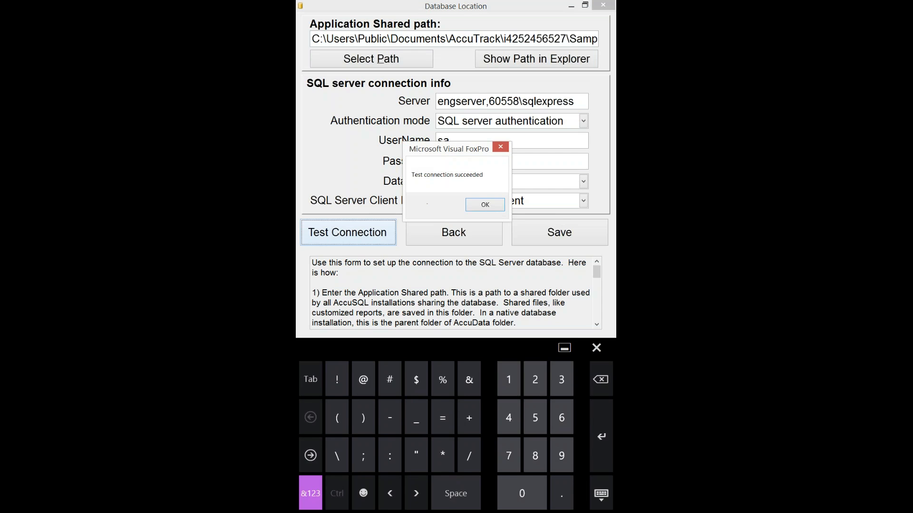
click(485, 204)
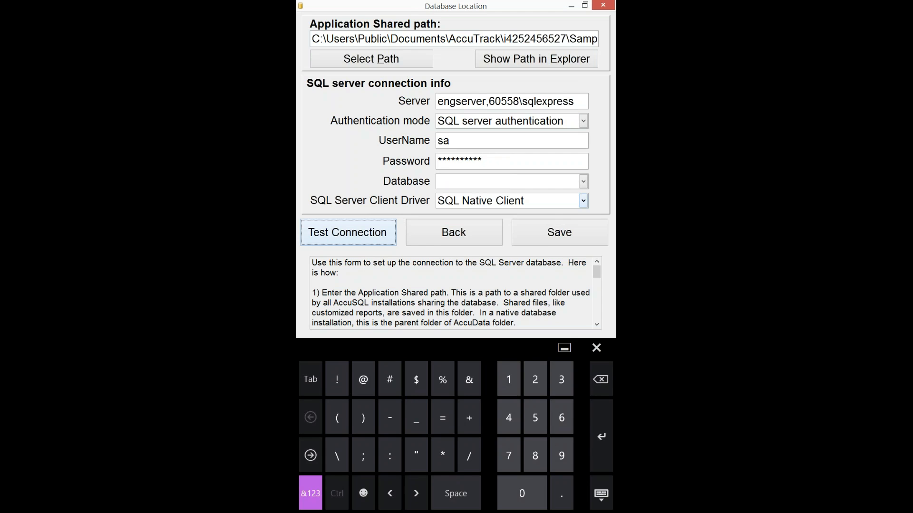
click(558, 232)
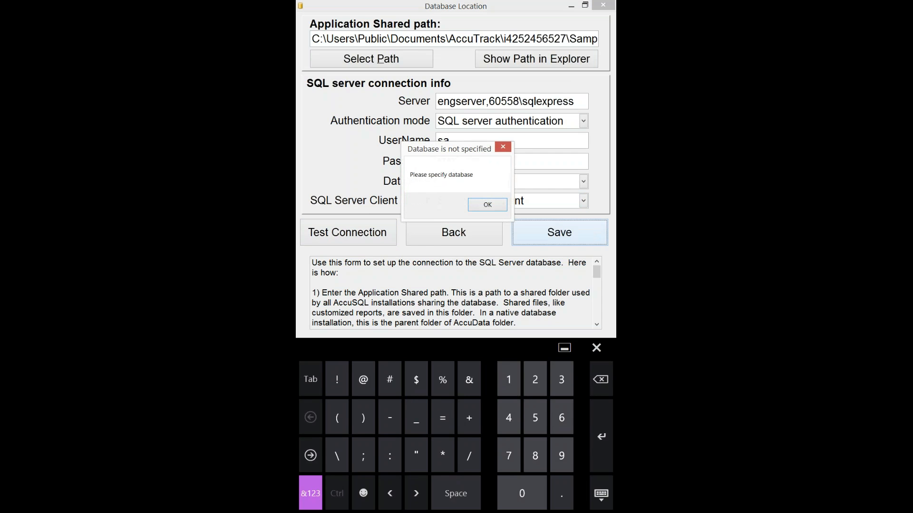
click(487, 204)
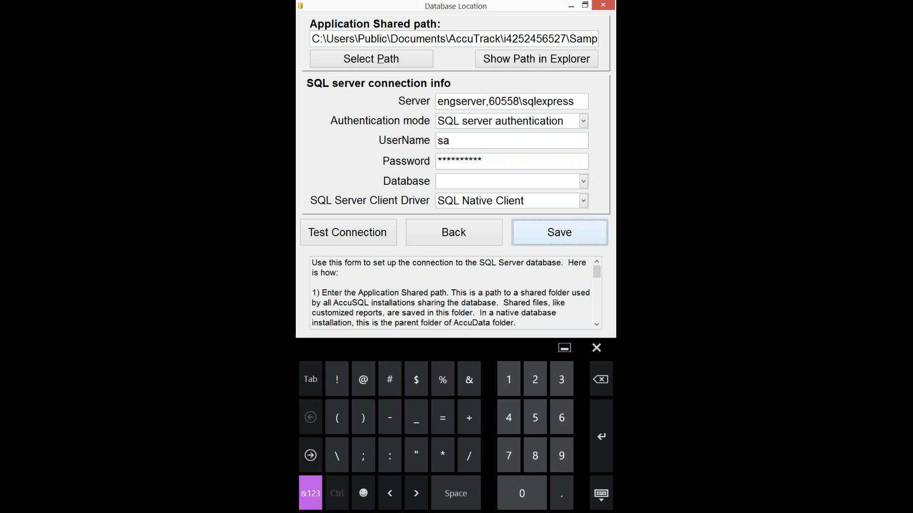
- Select database AccuSQL13TESTING, save the connection info, and close Database Location
click(582, 181)
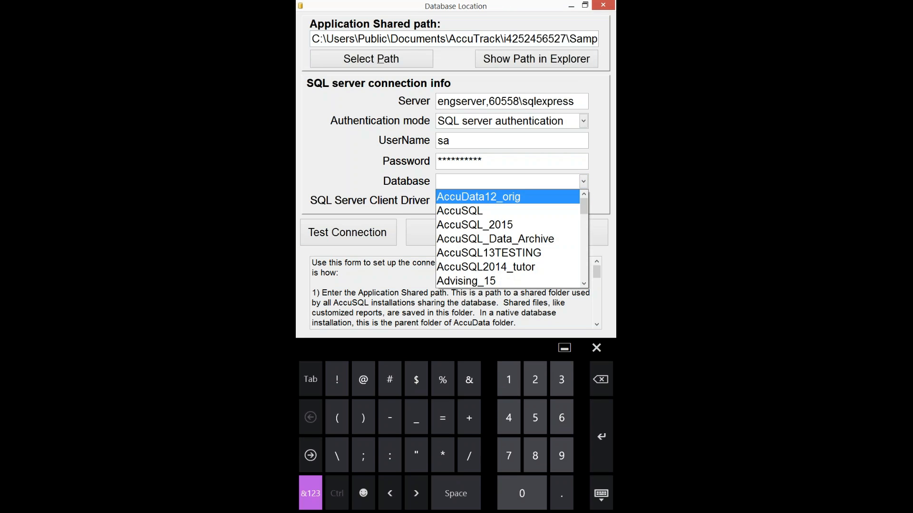
click(488, 253)
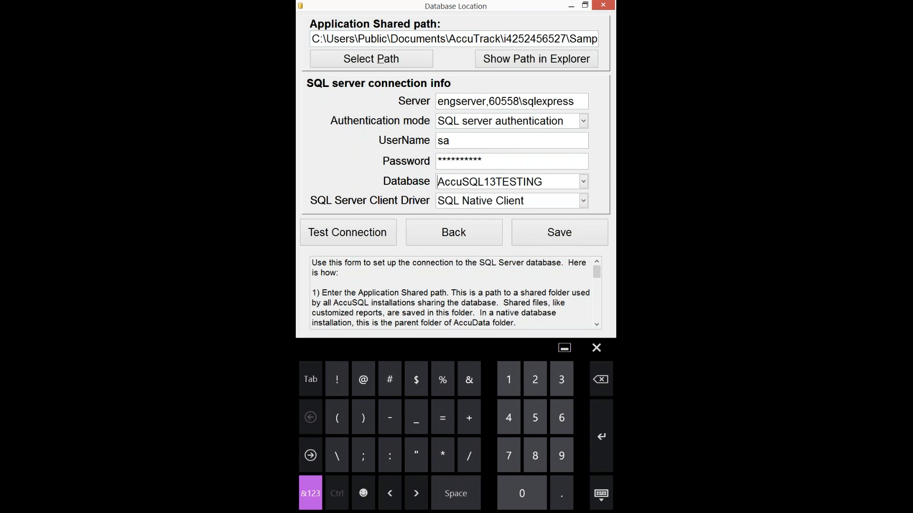
click(559, 232)
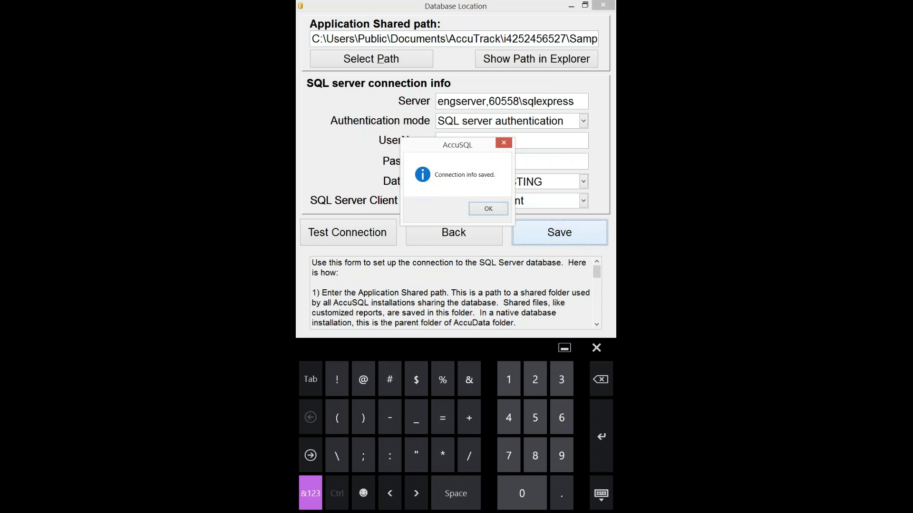
click(488, 208)
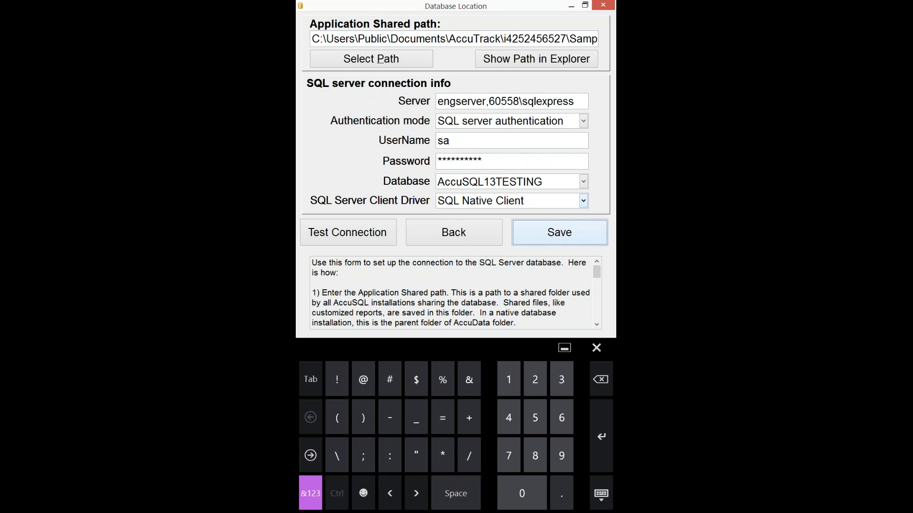
click(603, 6)
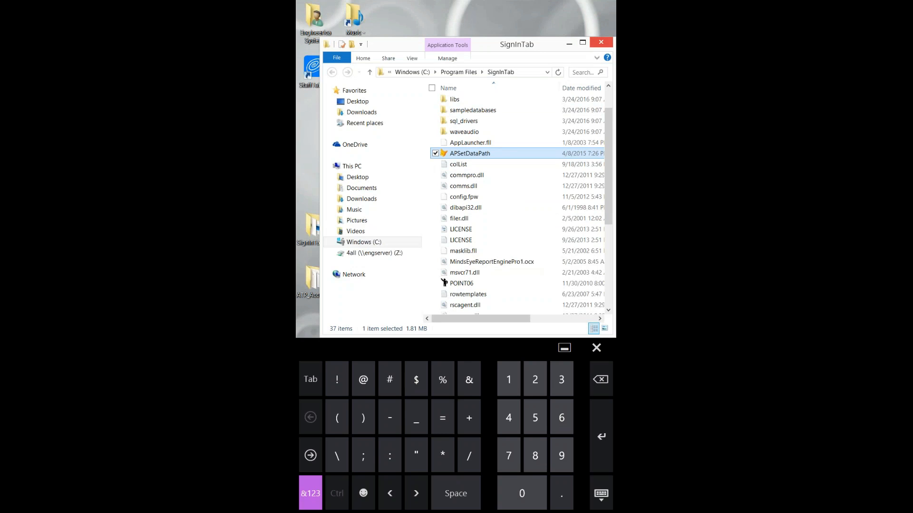
- Close the SignInTab folder window and relaunch SignInTab from its desktop shortcut
click(600, 42)
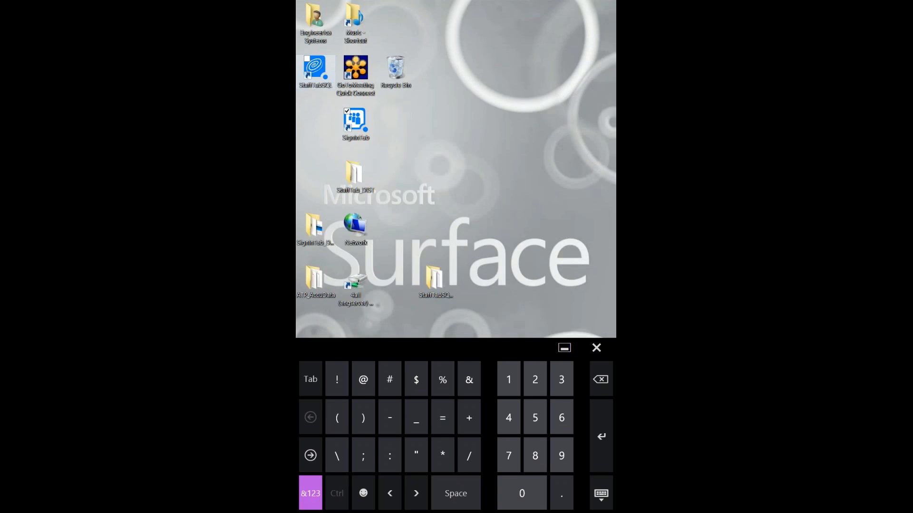
click(355, 124)
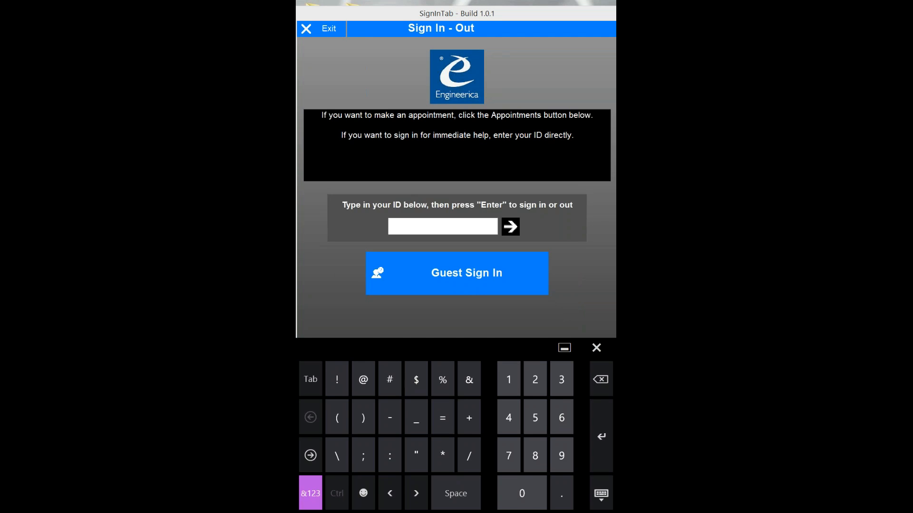
- Submit another student's ID and dismiss the past-due items notice
text(555555555)
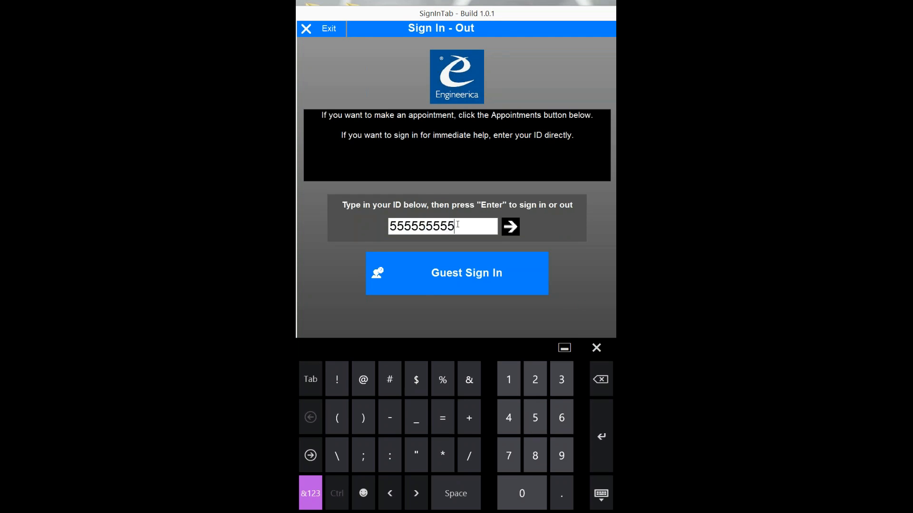
key(Return)
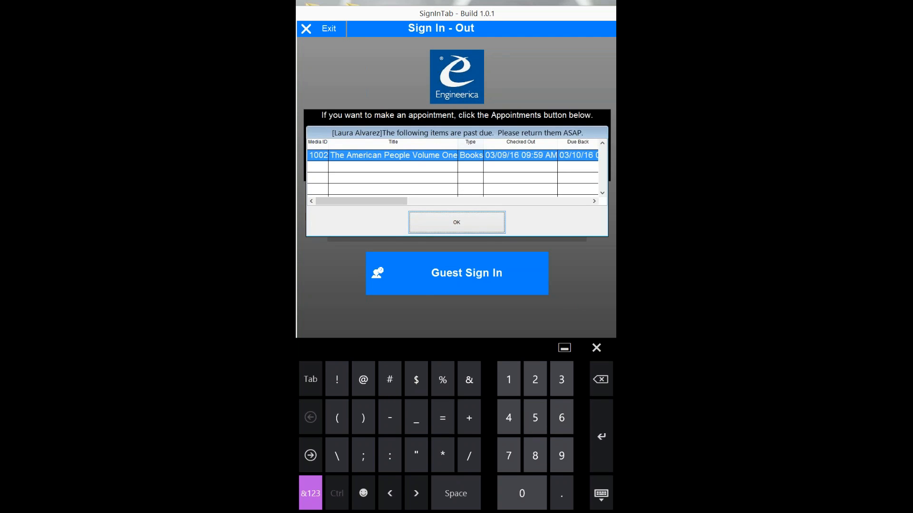
key(Return)
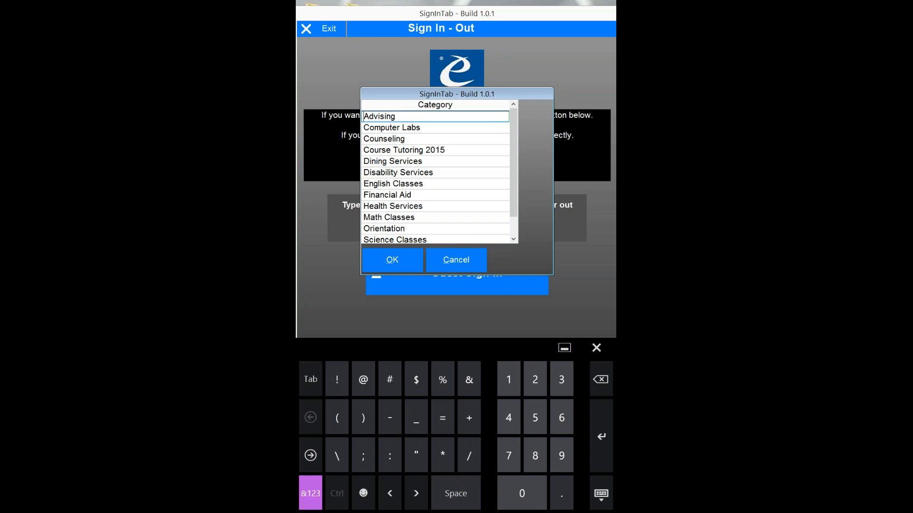
- Sign the student in under English Classes for ENG4400 - Creatve Writing 1 with a chosen tutor
click(450, 183)
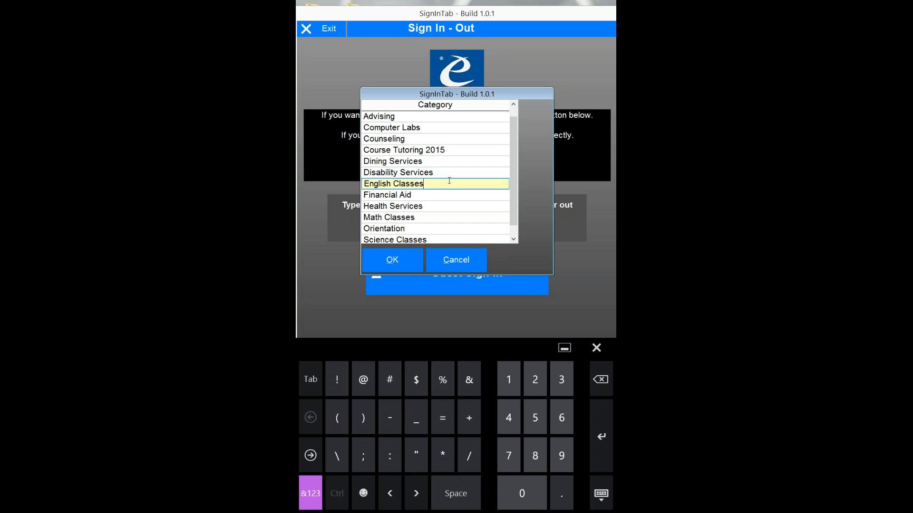
click(392, 260)
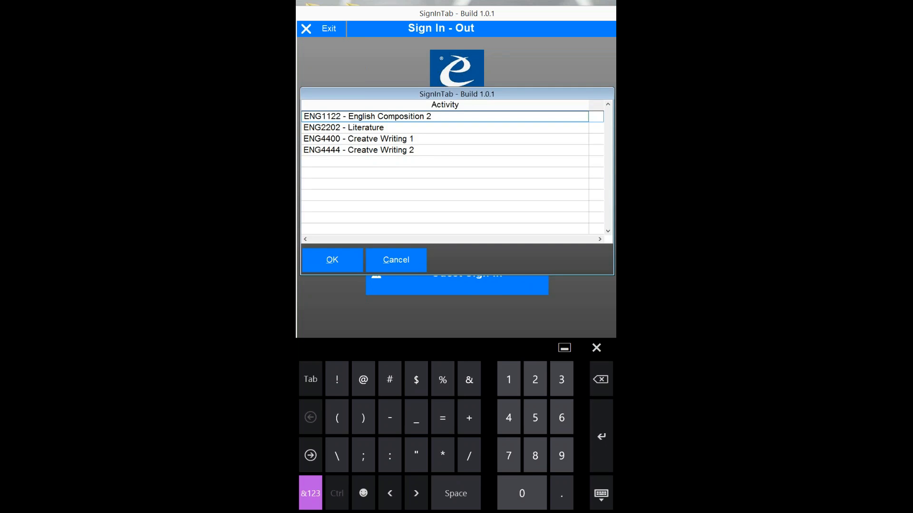
click(444, 138)
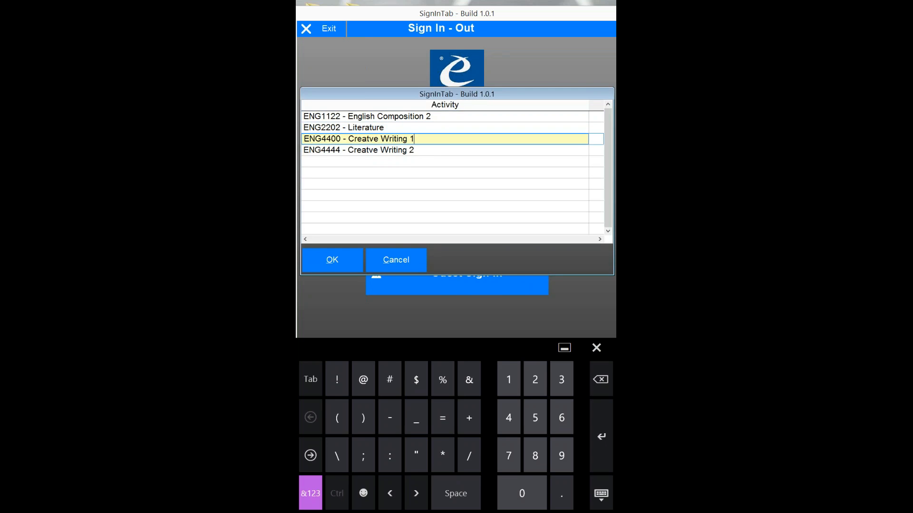
click(332, 260)
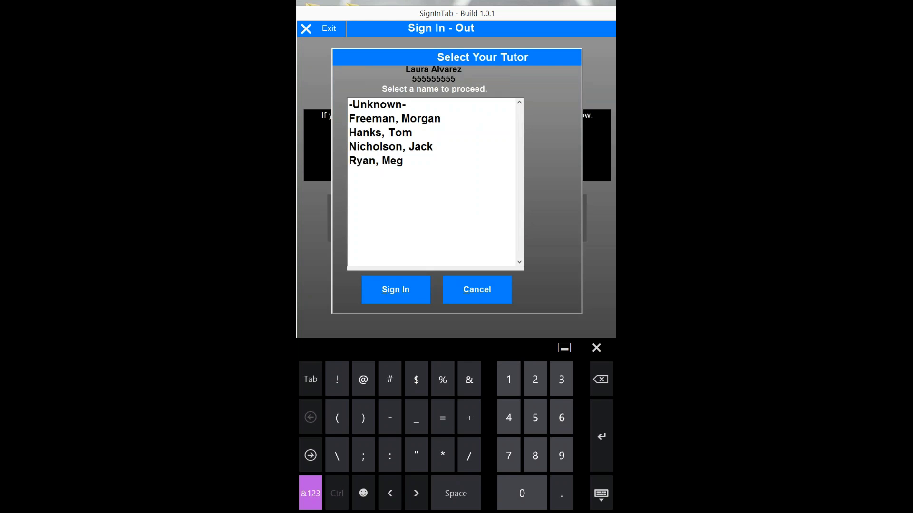
click(376, 161)
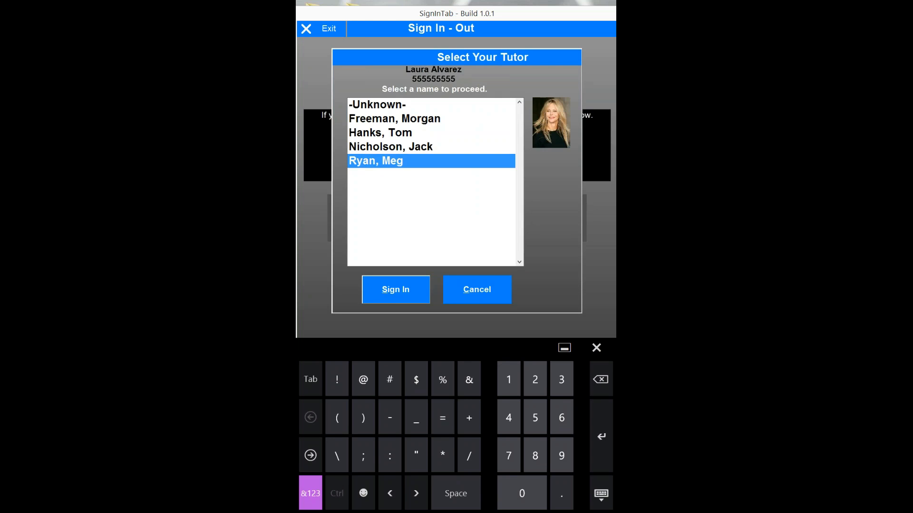
click(396, 289)
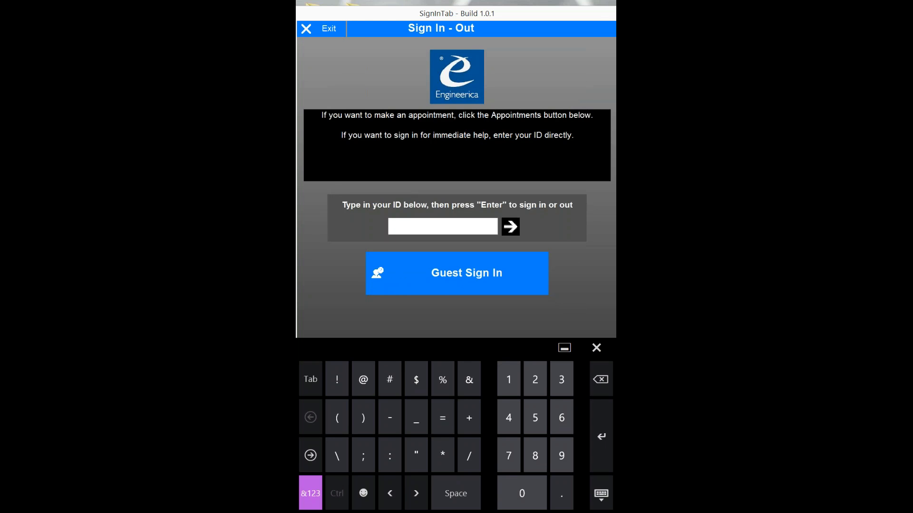